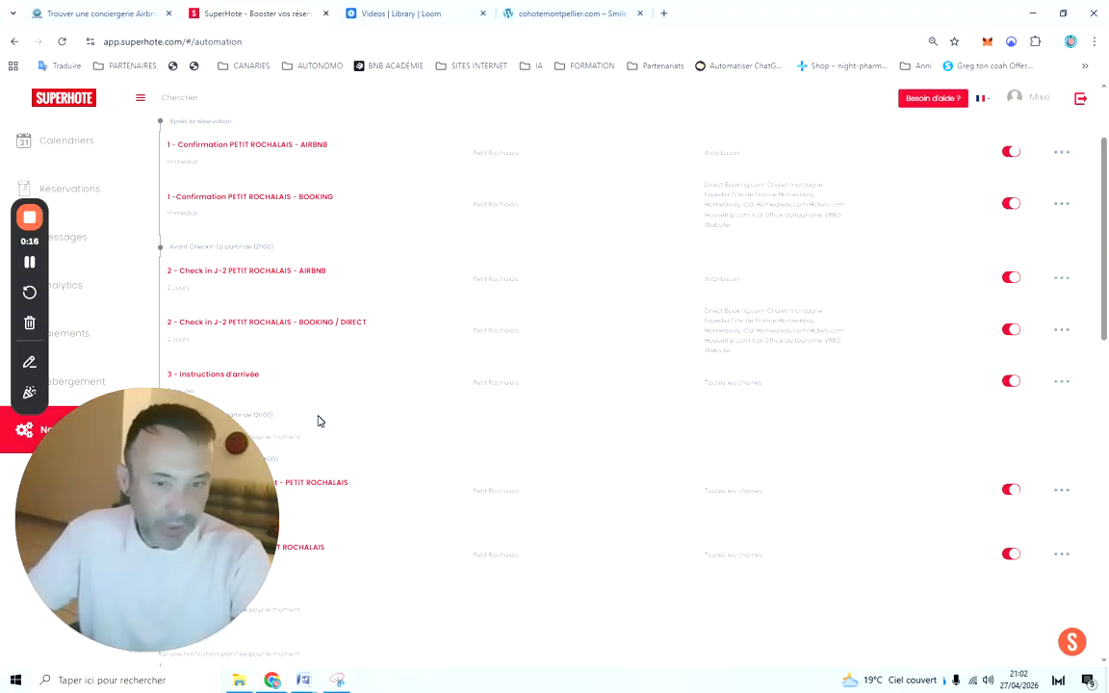
Duplicate the "3 - Instructions d'arrivée" notification of Petit Rochalais
mouse_move(253, 474)
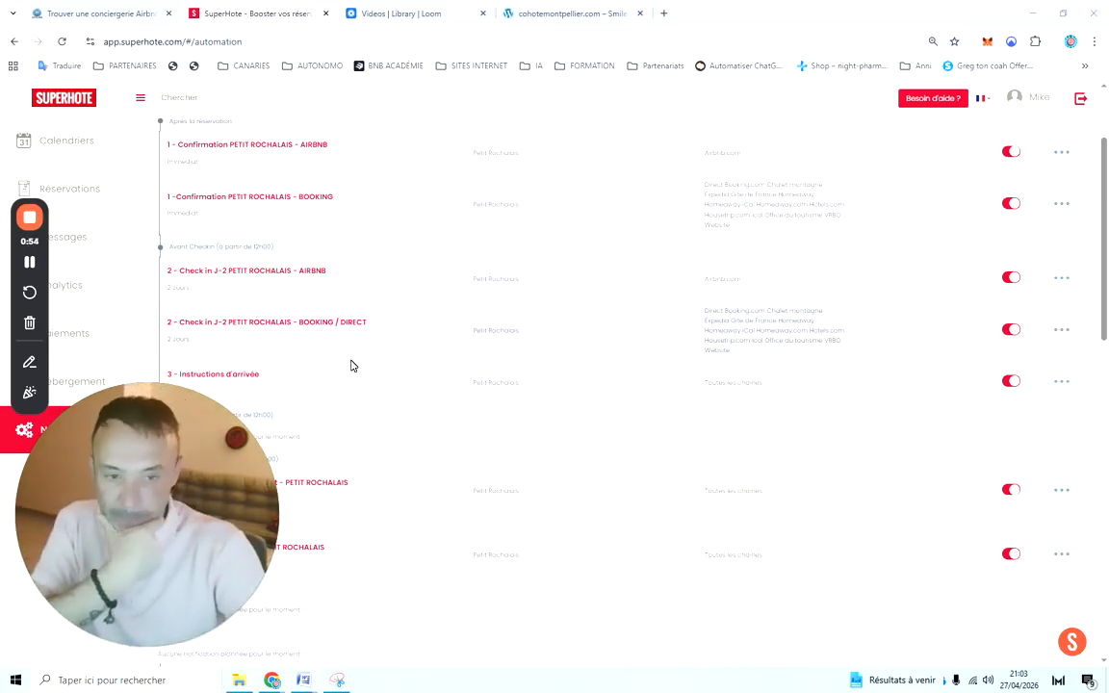
scroll(352, 366, "up", 1)
scroll(228, 466, "down", 3)
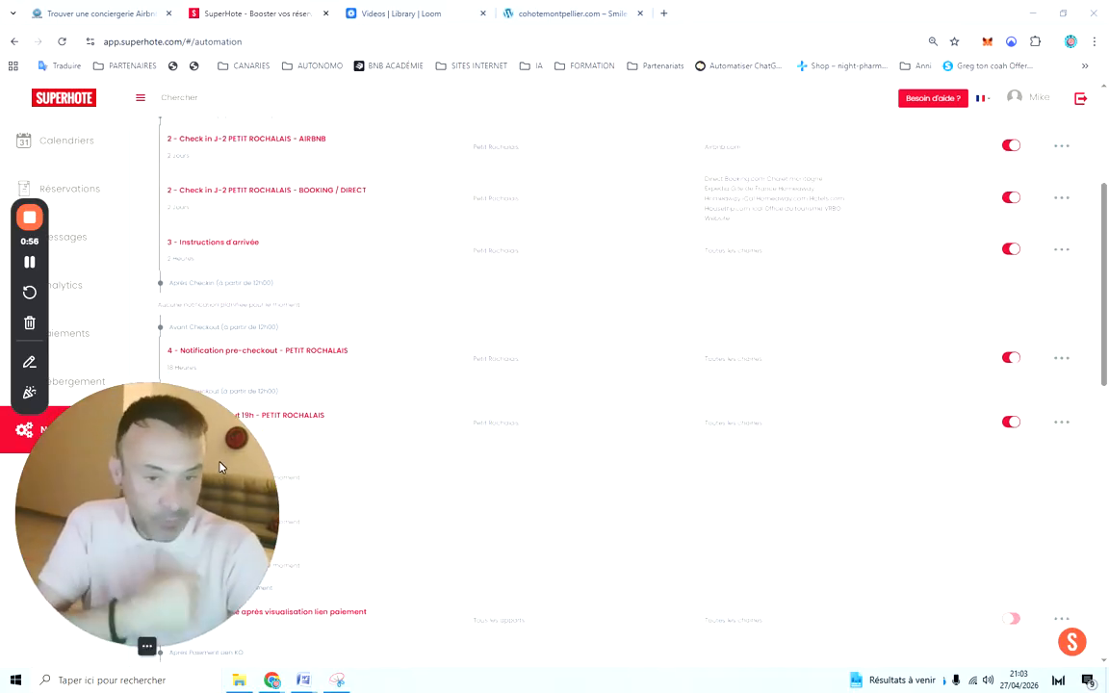
scroll(260, 260, "up", 1)
scroll(255, 284, "down", 1)
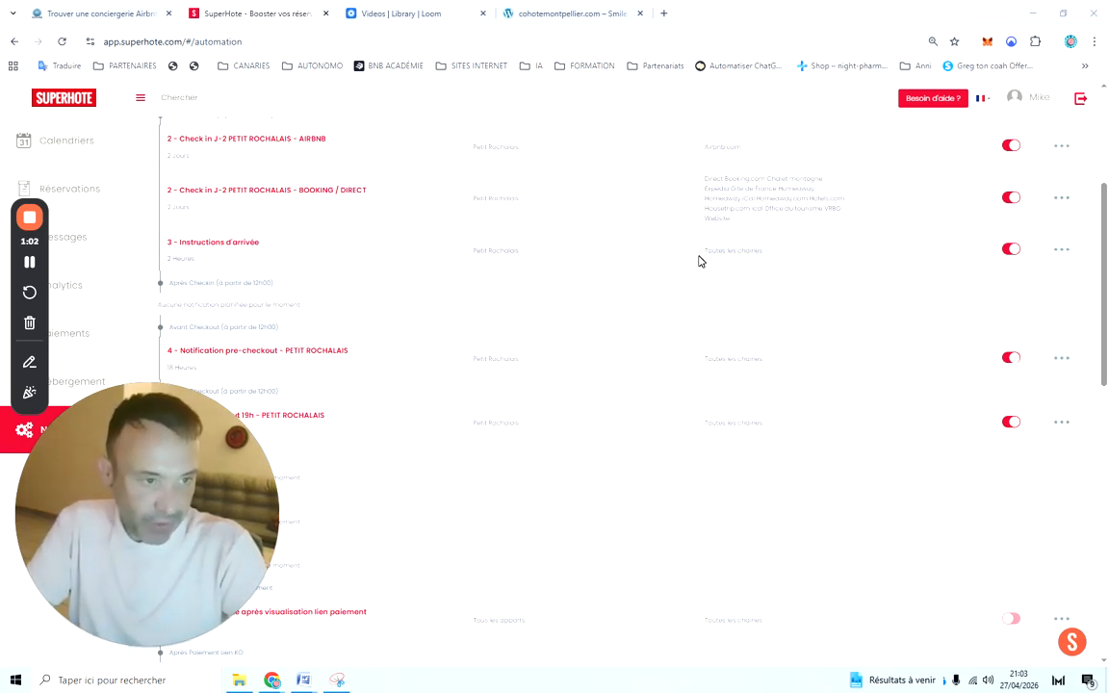
scroll(770, 327, "up", 2)
scroll(510, 437, "down", 2)
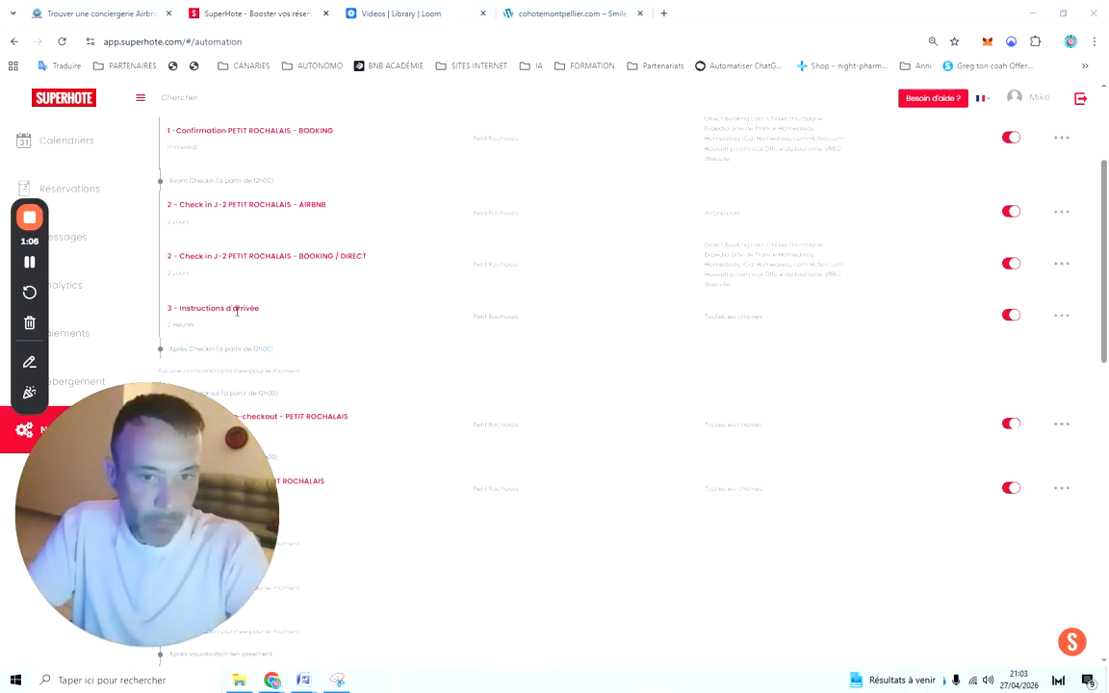
left_click(1064, 319)
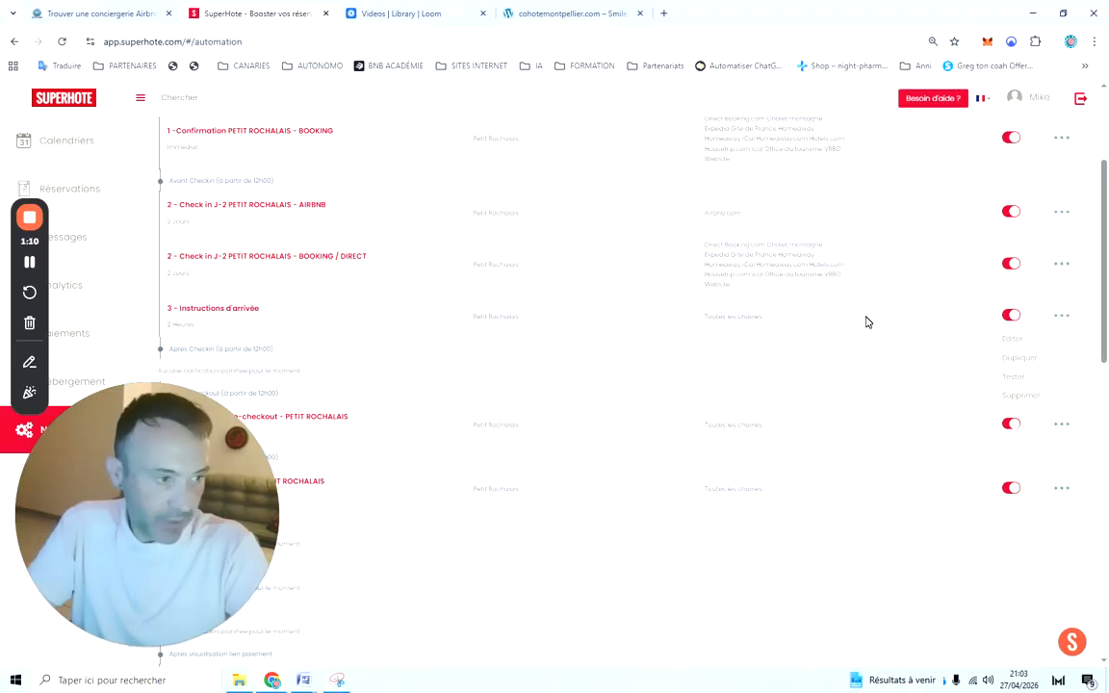
left_click(631, 357)
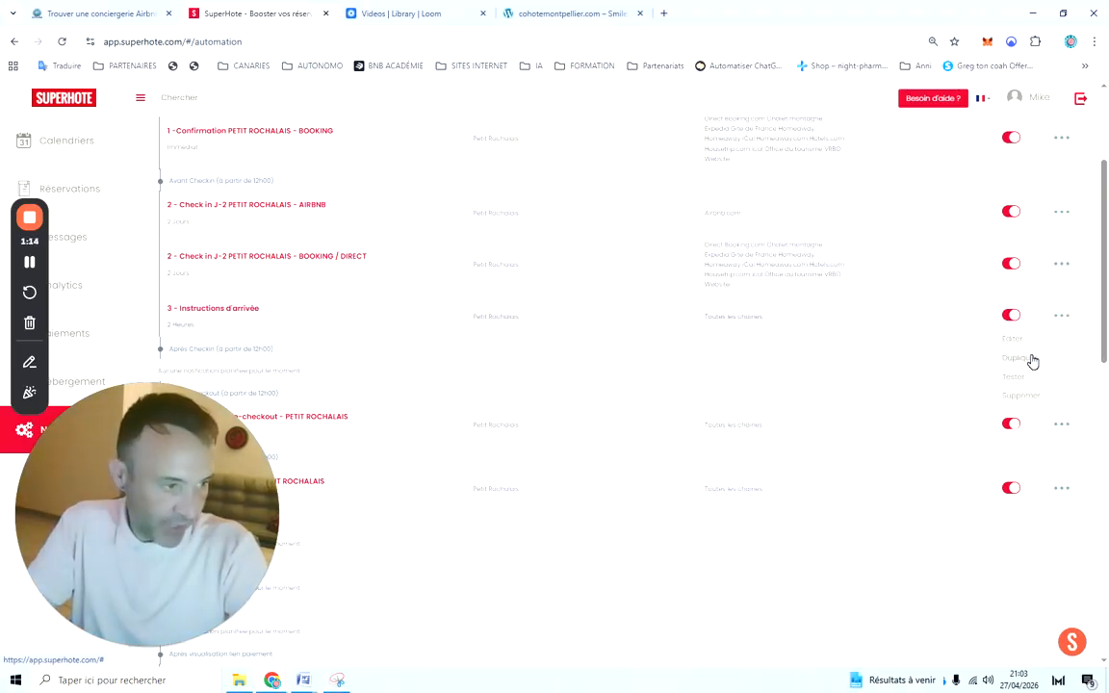
left_click(1026, 358)
scroll(542, 365, "down", 1)
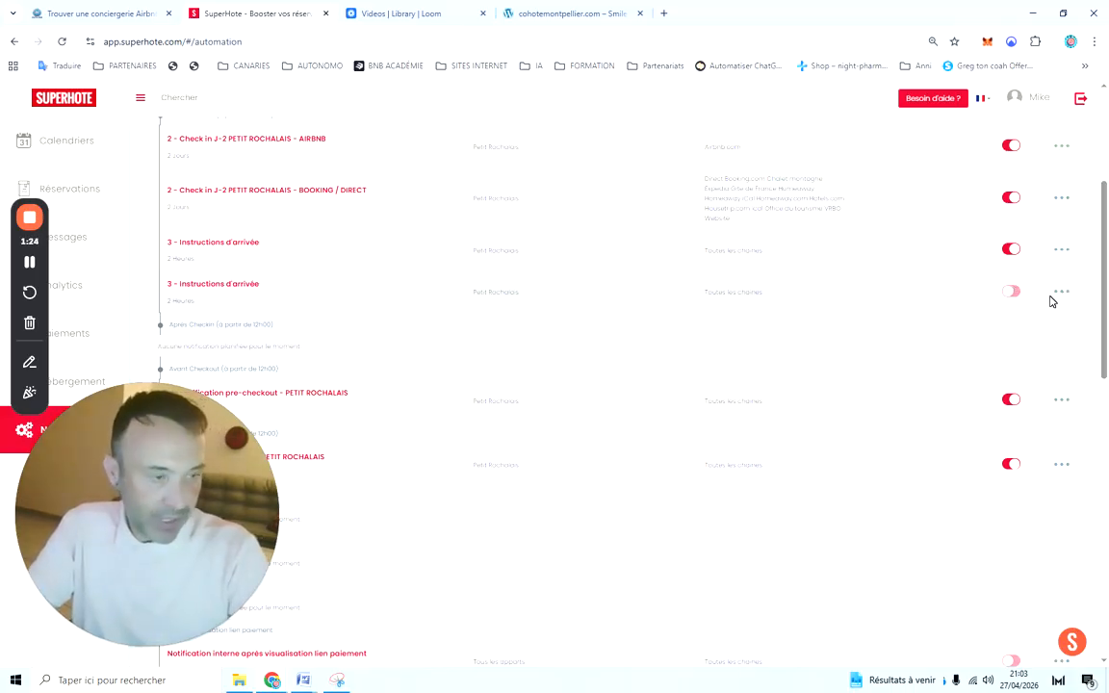
left_click(1024, 317)
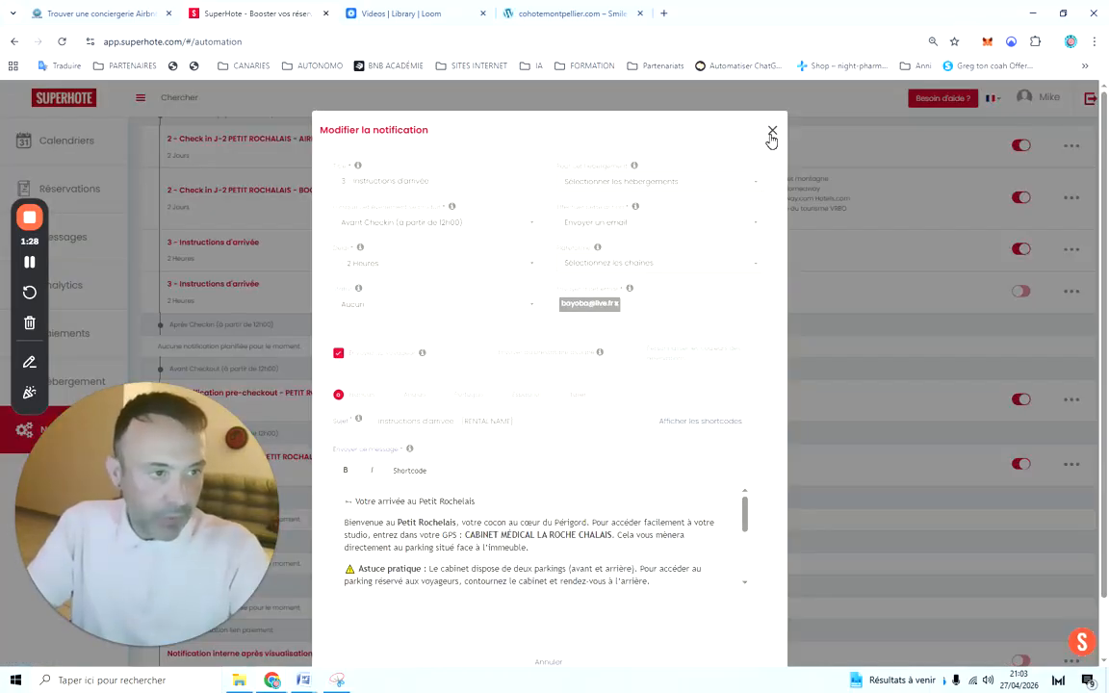
left_click(771, 132)
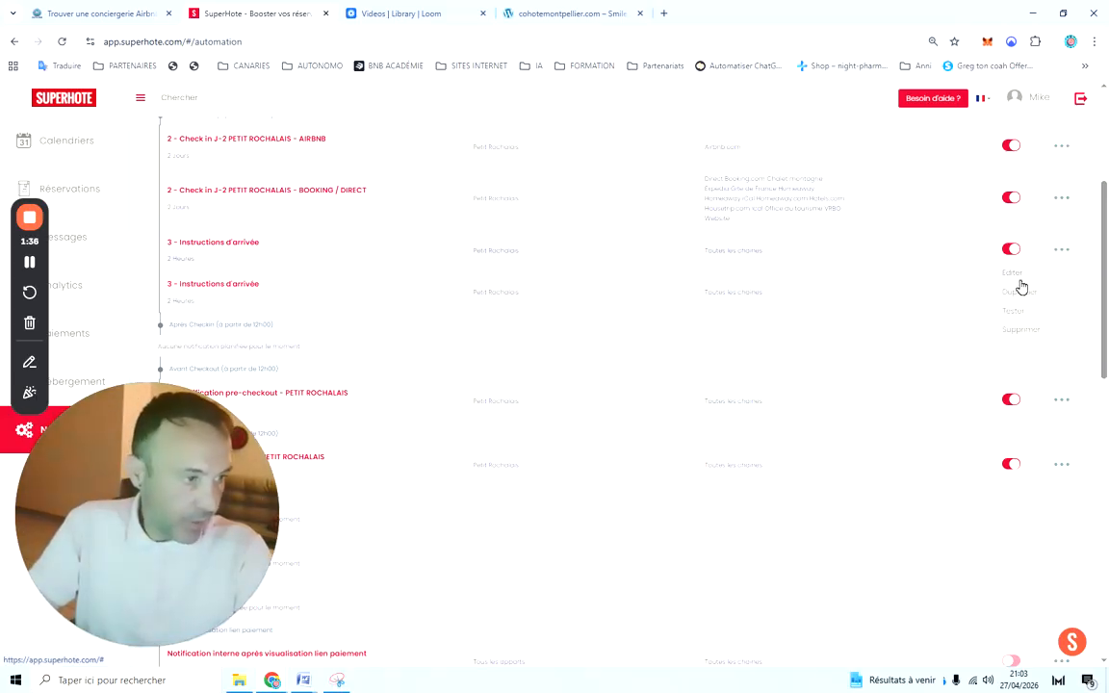
Restrict the active "3 - Instructions d'arrivée" notification to the Airbnb.com channel only and save the update
left_click(1017, 274)
left_click(659, 266)
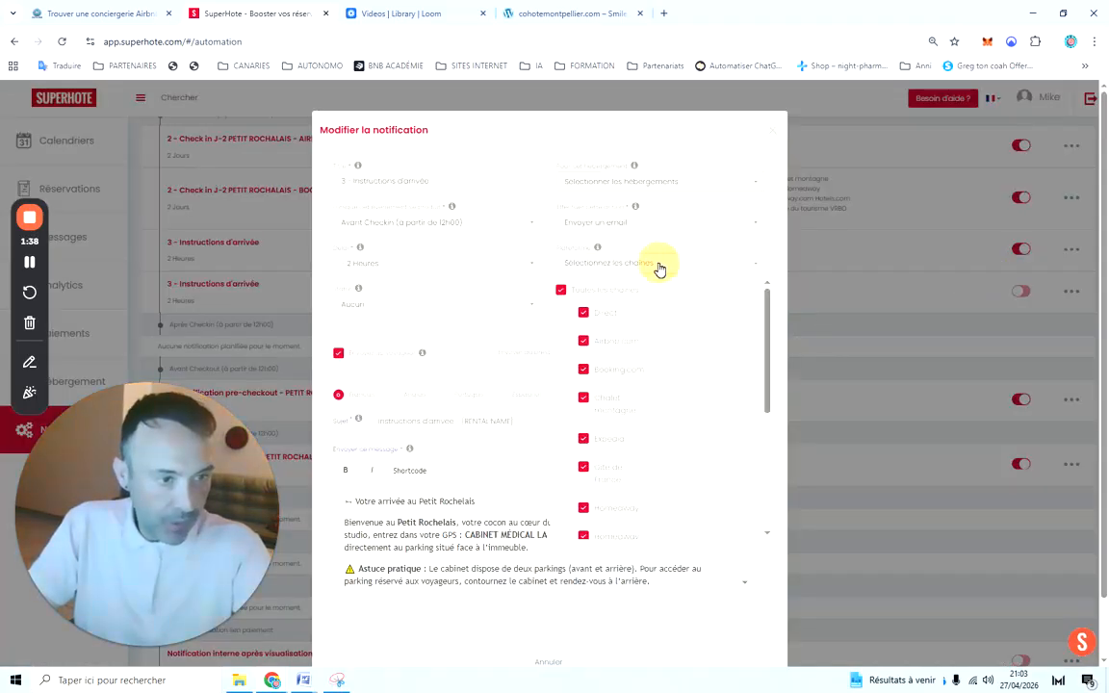
left_click(560, 292)
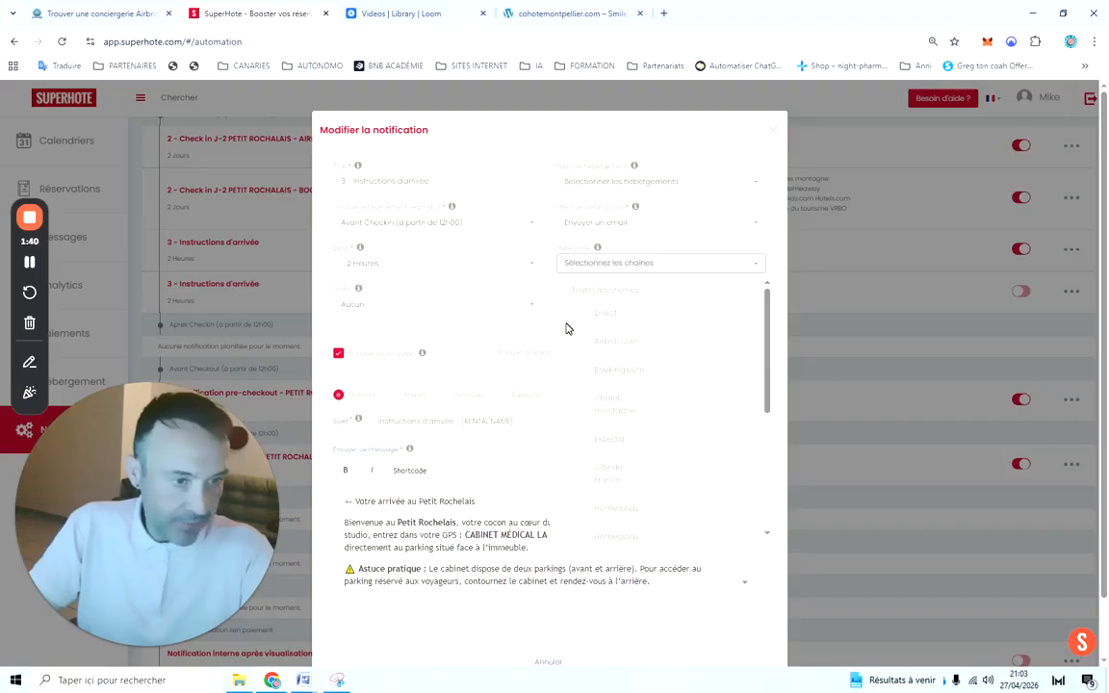
left_click(582, 342)
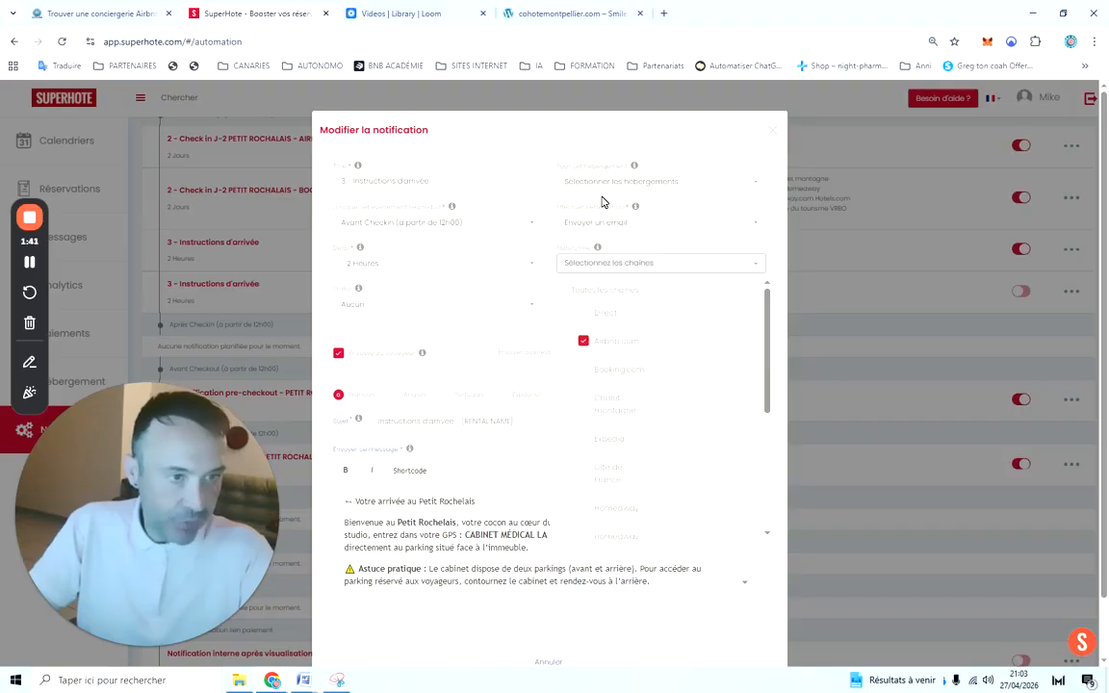
left_click(598, 141)
scroll(517, 371, "down", 1)
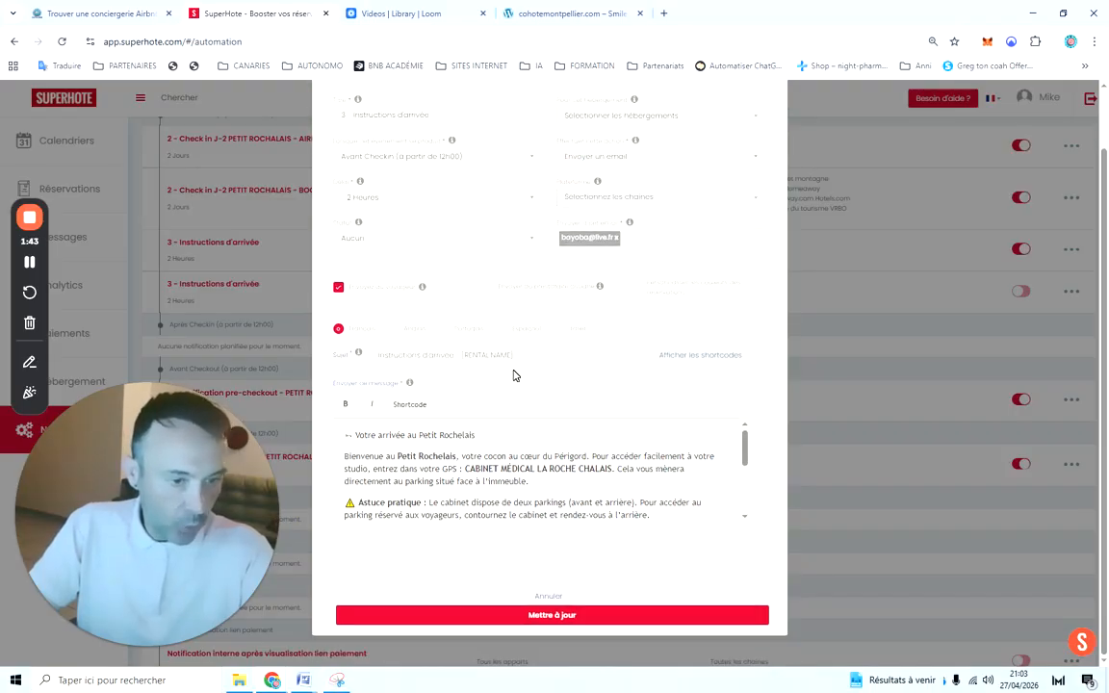
left_click(552, 616)
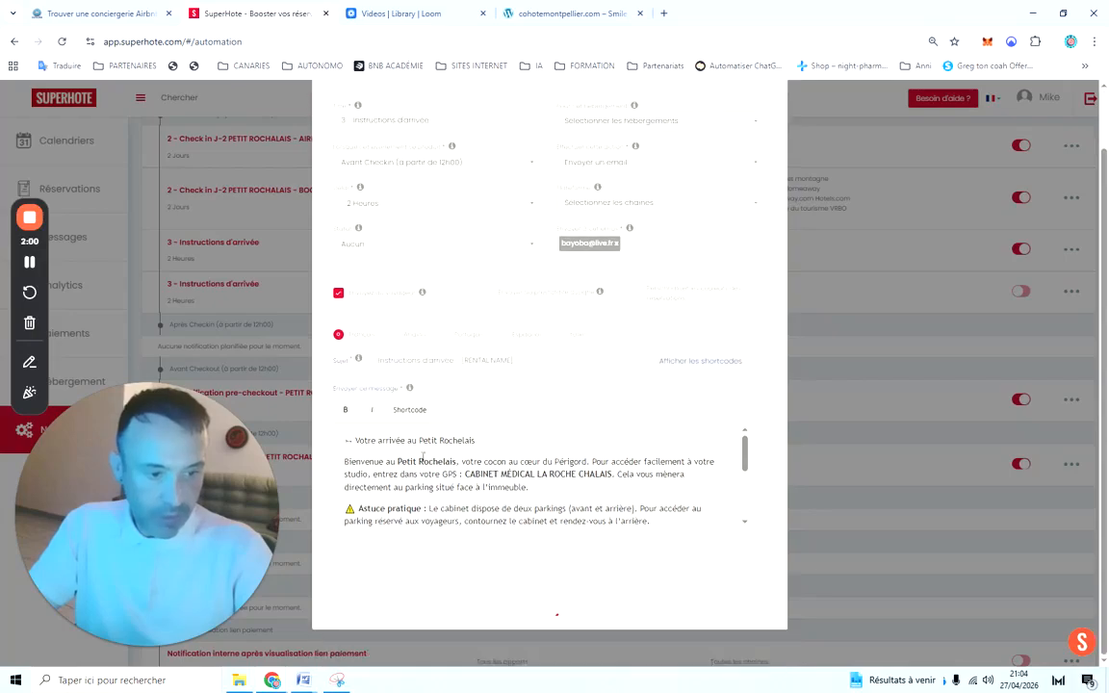
Reload the notifications page and filter the list to the Petit Rochalais accommodation
left_click(62, 43)
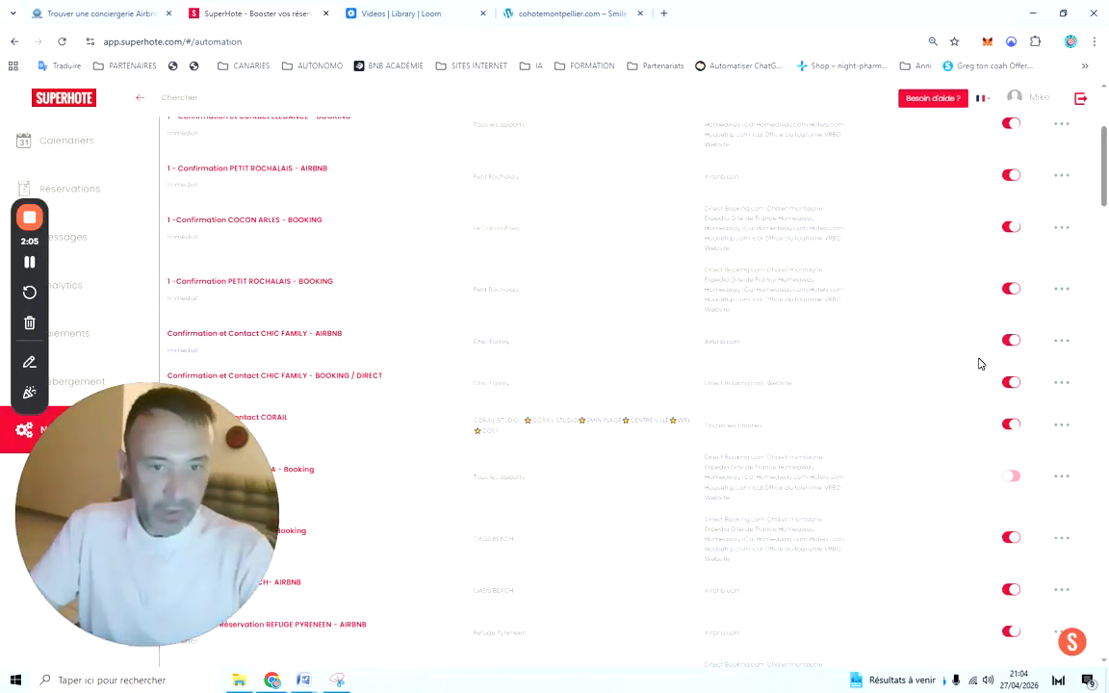
scroll(892, 314, "up", 3)
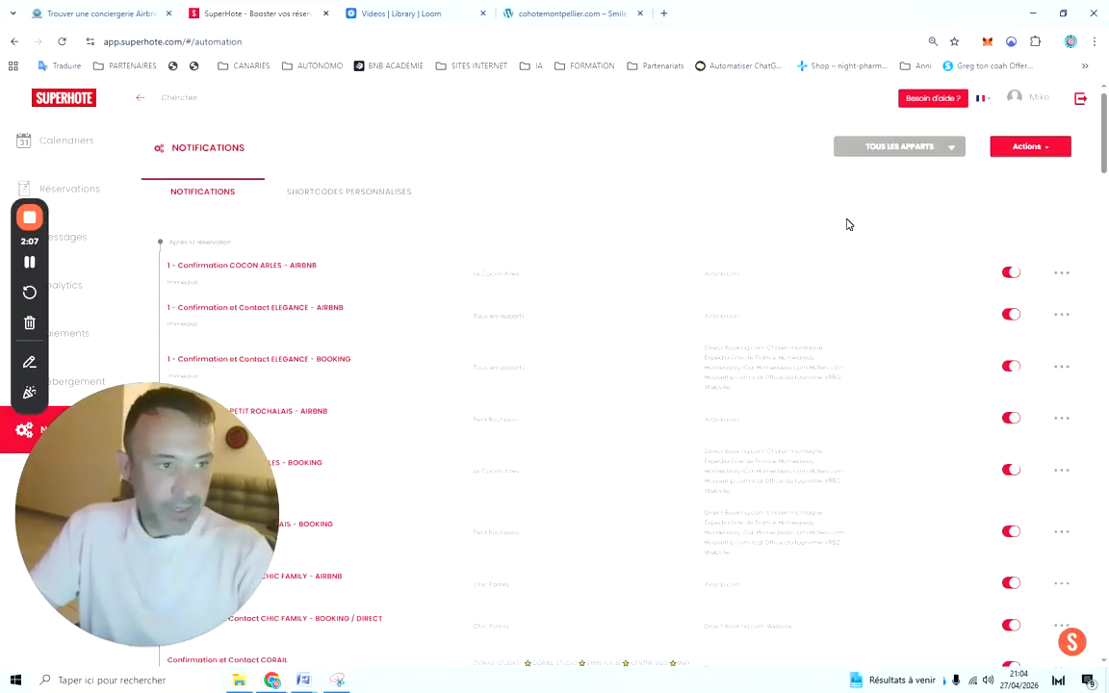
left_click(879, 167)
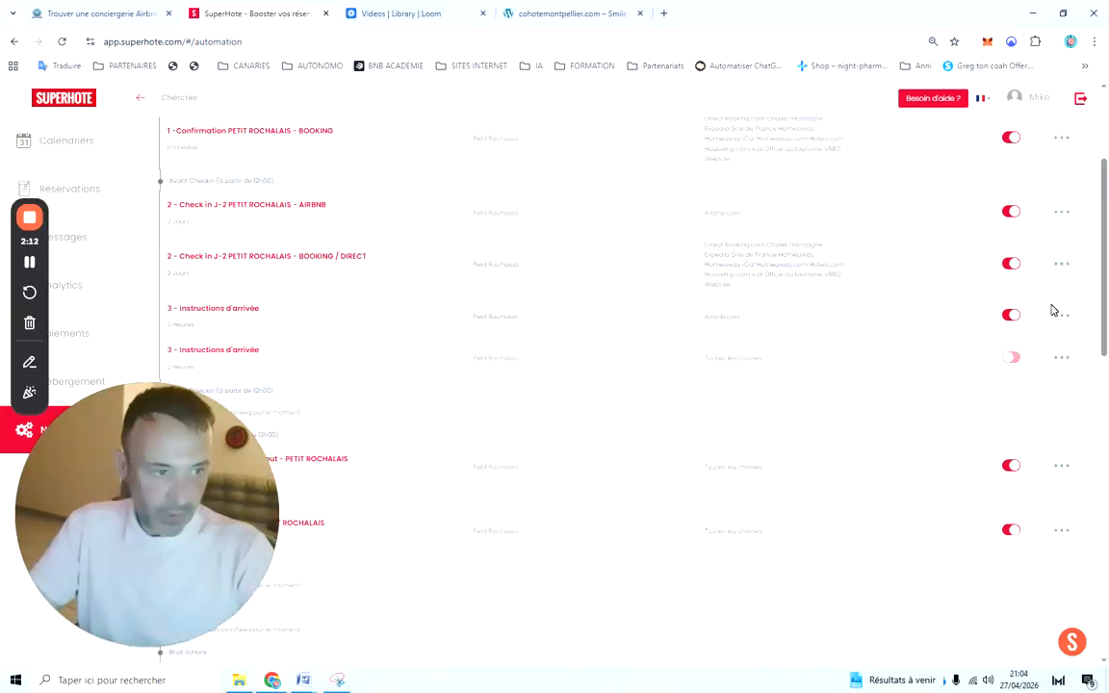
Review the settings and full message text of the Airbnb "3 - Instructions d'arrivée" notification, and save it again
left_click(1065, 318)
left_click(1013, 346)
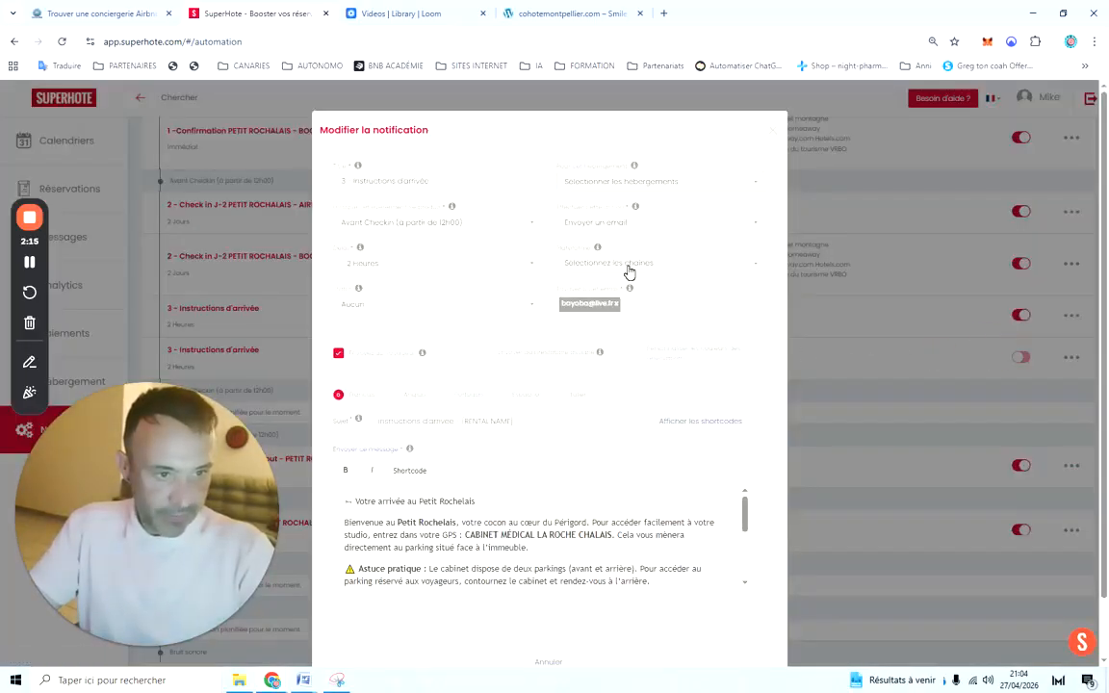
left_click(455, 414)
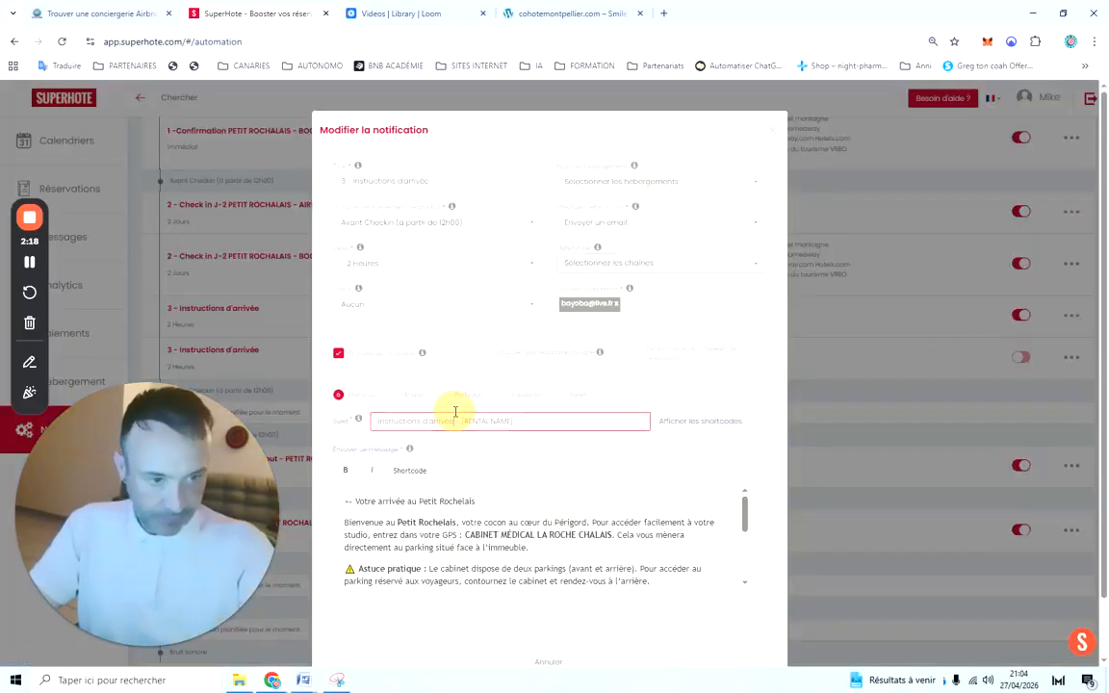
scroll(455, 413, "down", 2)
scroll(487, 408, "up", 2)
left_click(482, 323)
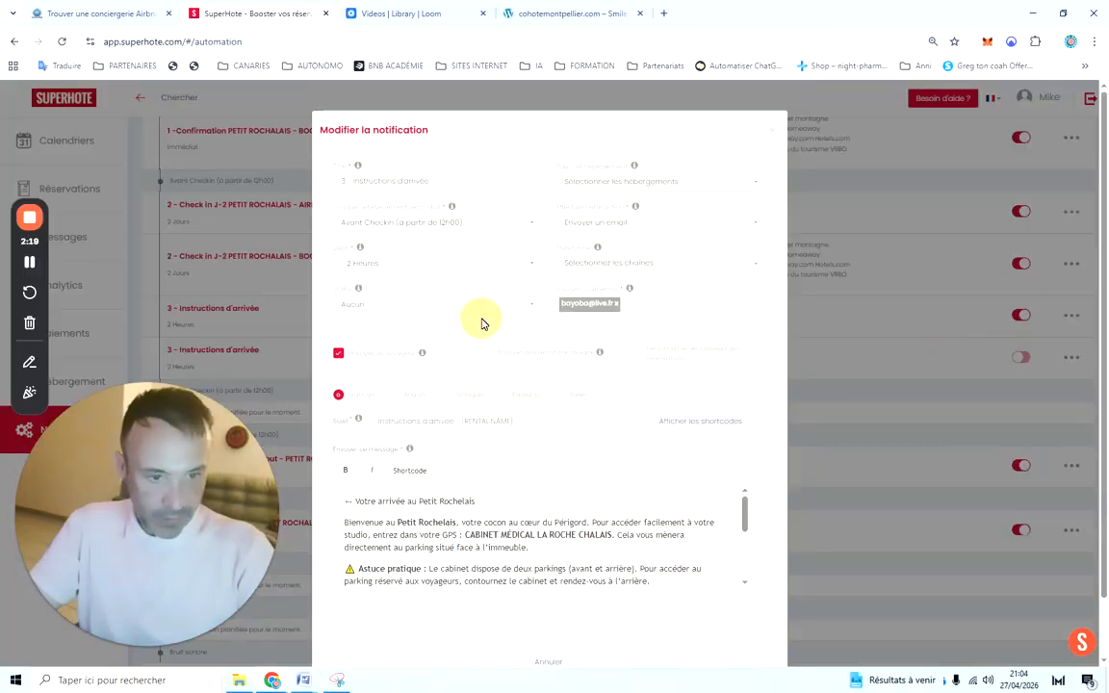
scroll(499, 498, "down", 10)
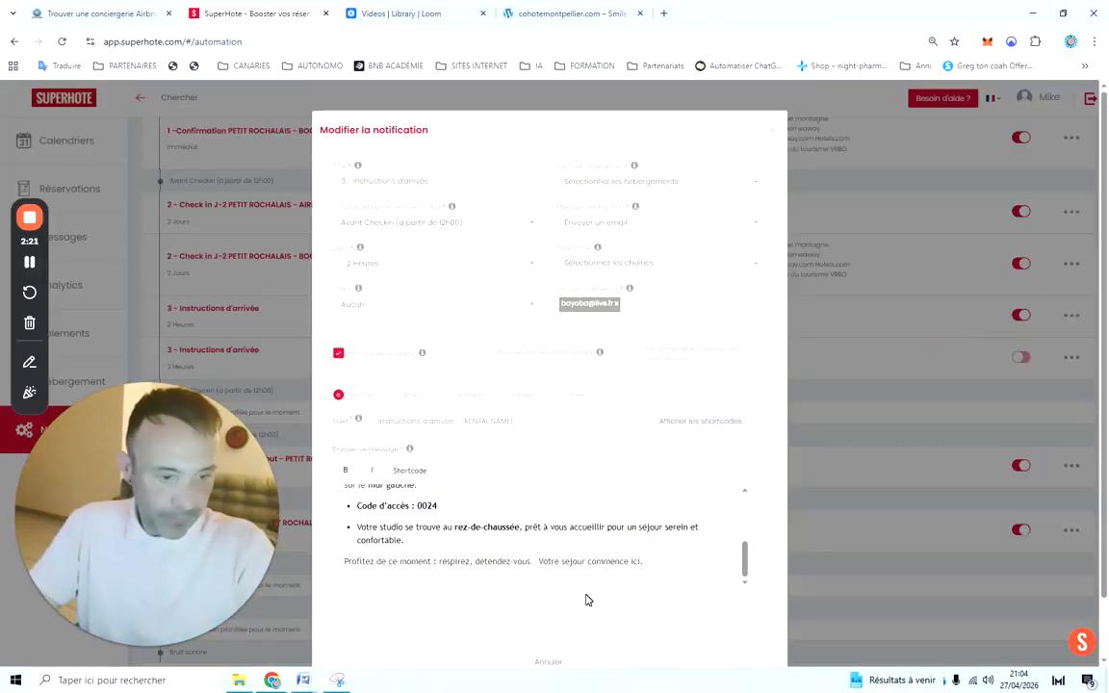
scroll(578, 616, "down", 2)
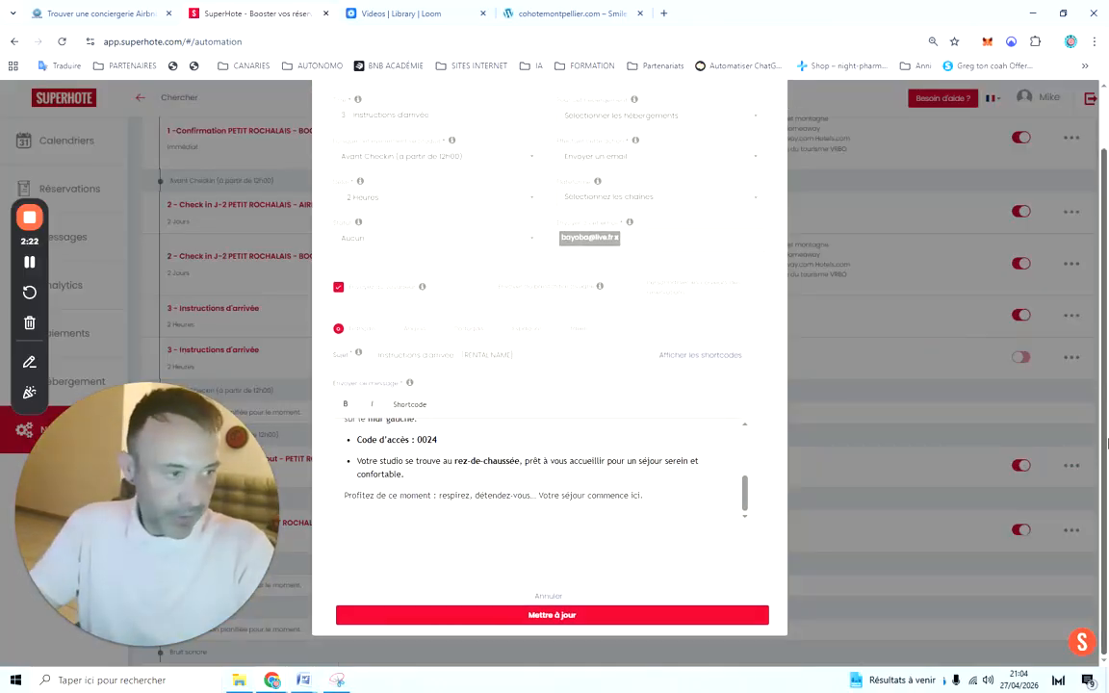
left_click(542, 616)
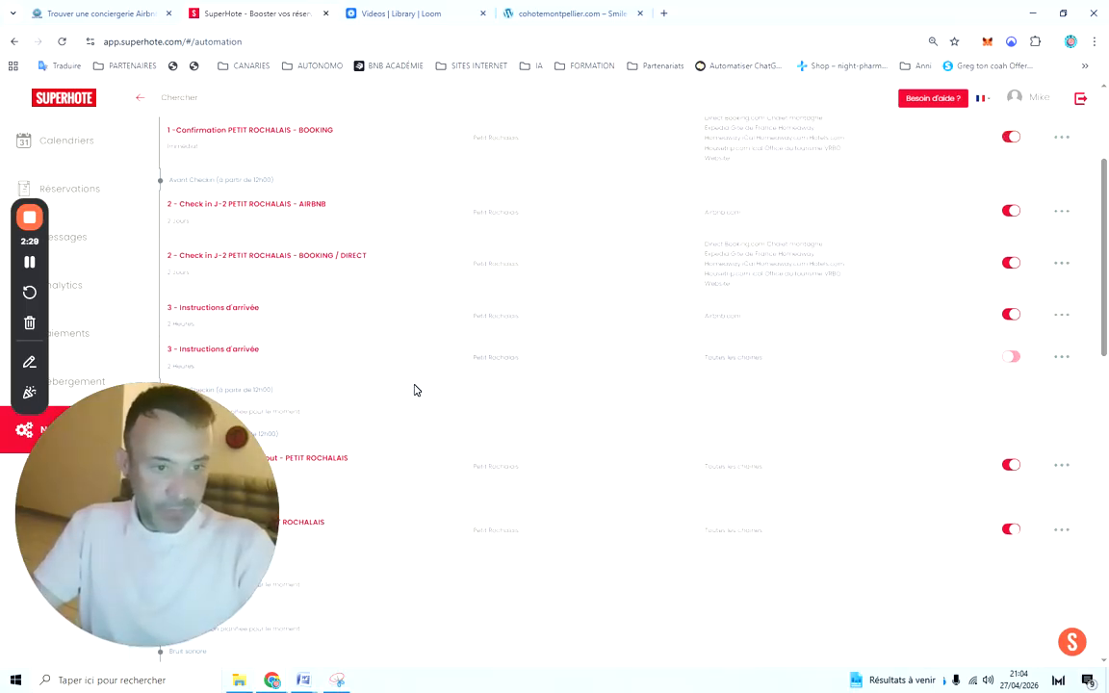
Edit the inactive "3 - Instructions d'arrivée" copy and exclude Airbnb.com from its channels, keeping all the others selected
scroll(396, 363, "down", 1)
left_click(1060, 292)
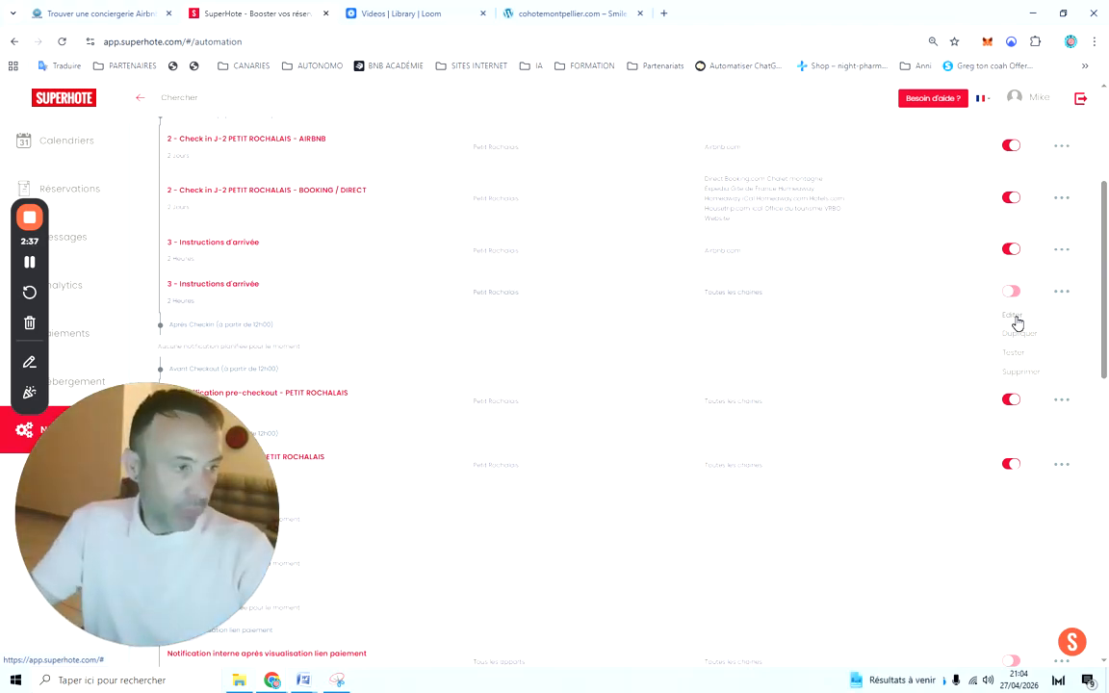
left_click(1013, 315)
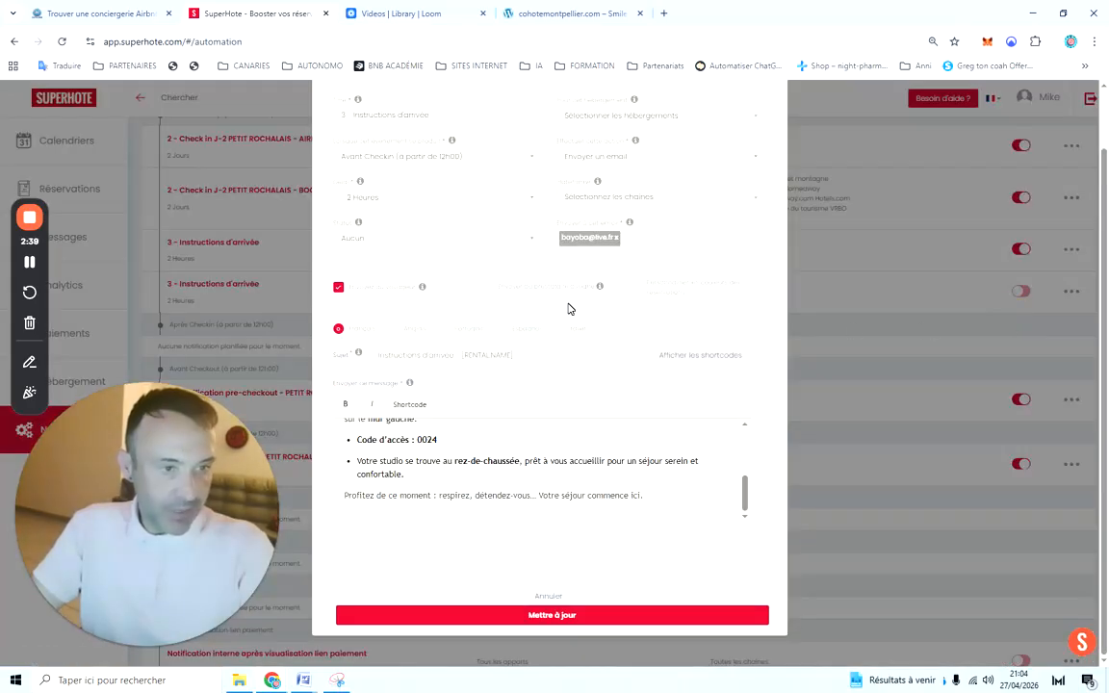
scroll(554, 272, "up", 2)
left_click(637, 266)
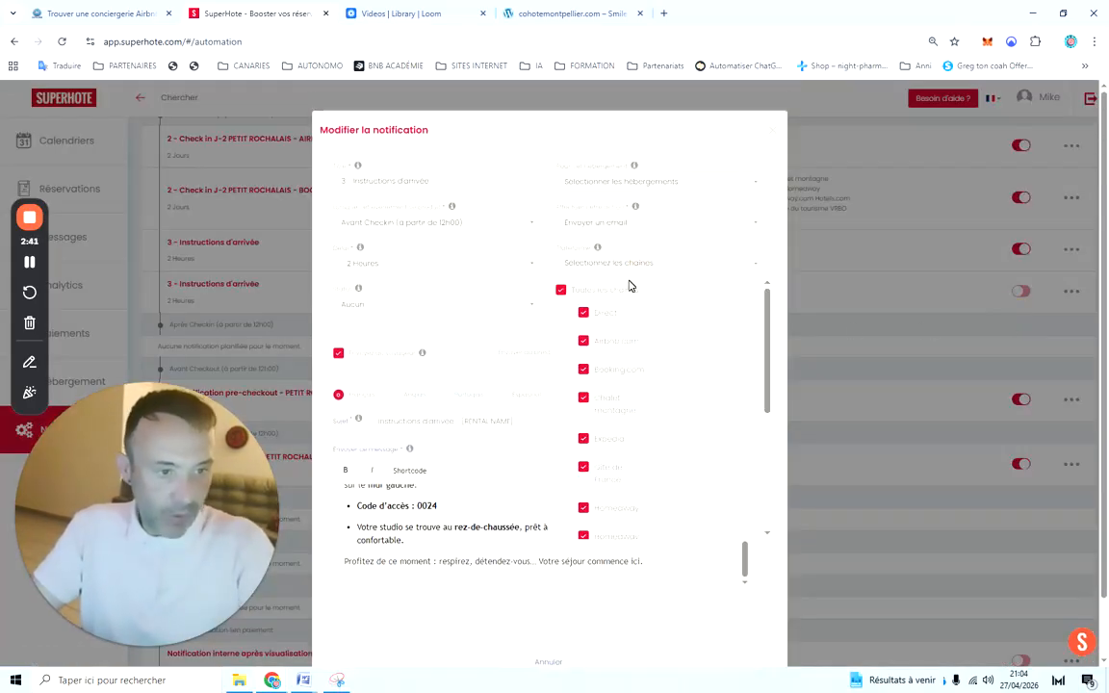
left_click(585, 343)
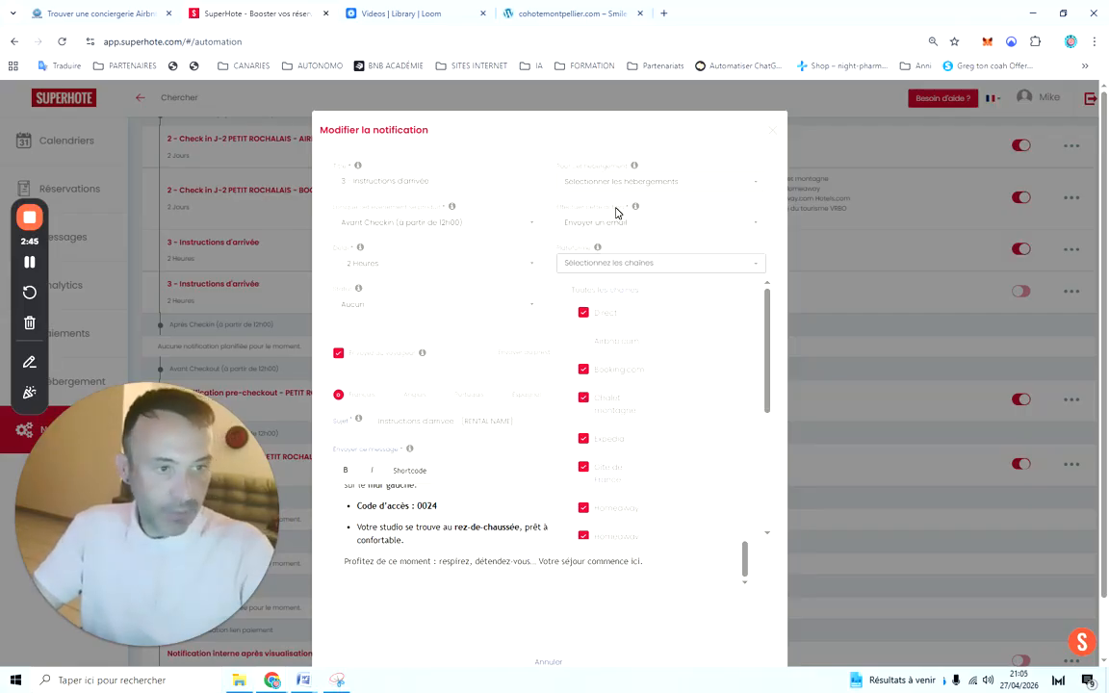
left_click(571, 144)
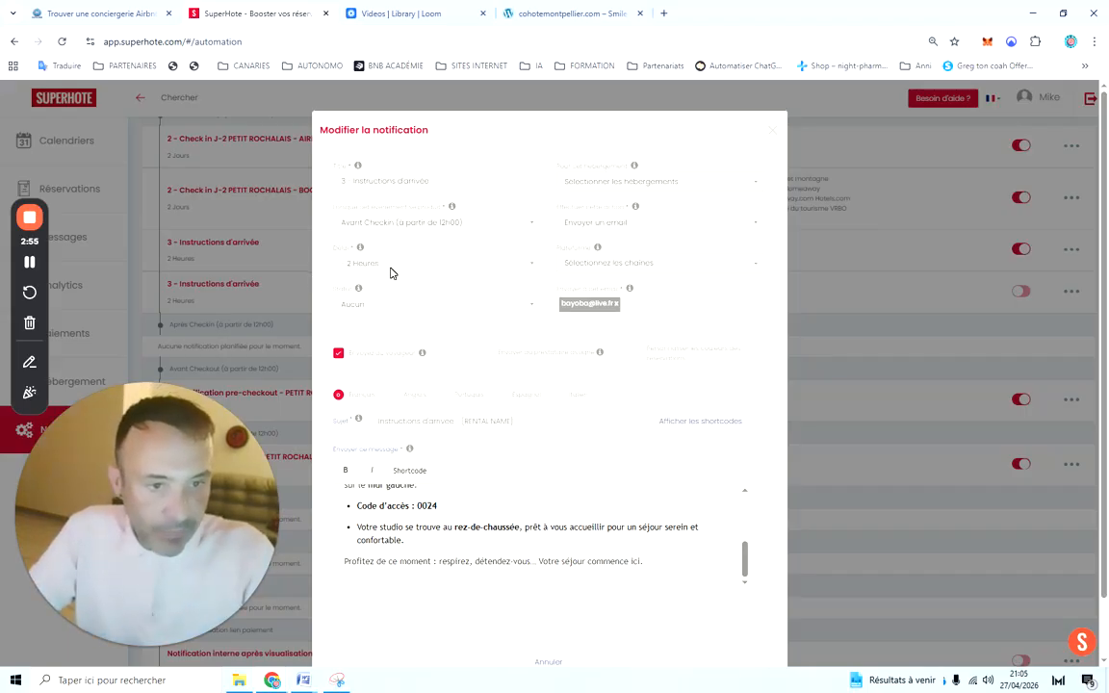
Make the copied notification send only on the condition "Si la caution a été prise" and save the update
left_click(380, 305)
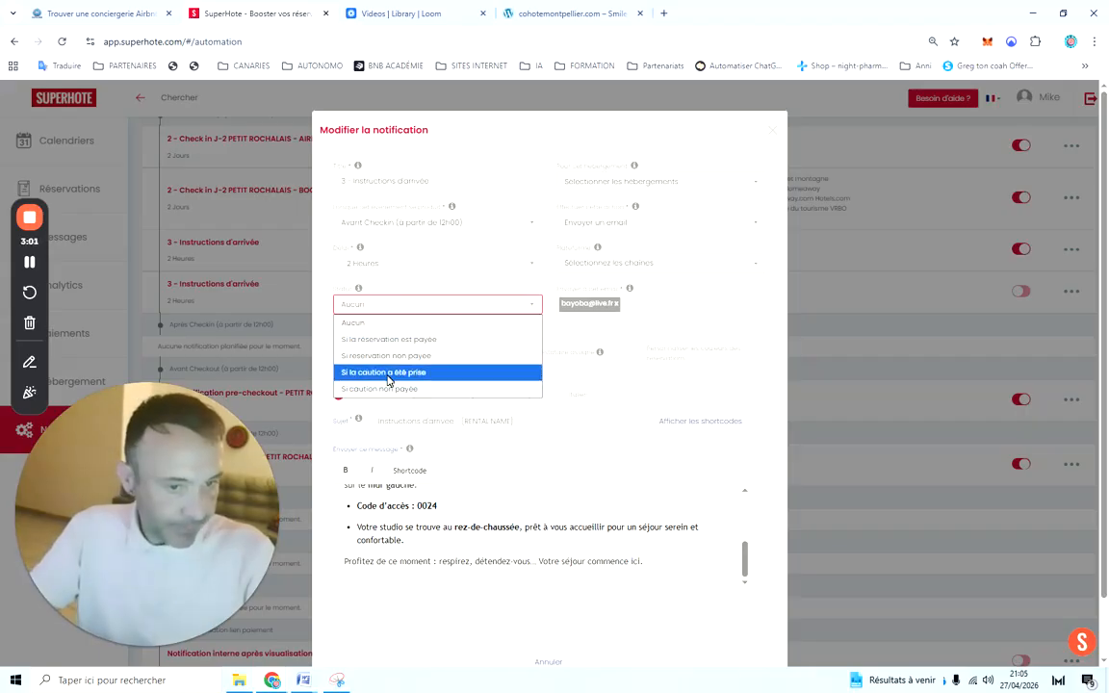
left_click(388, 374)
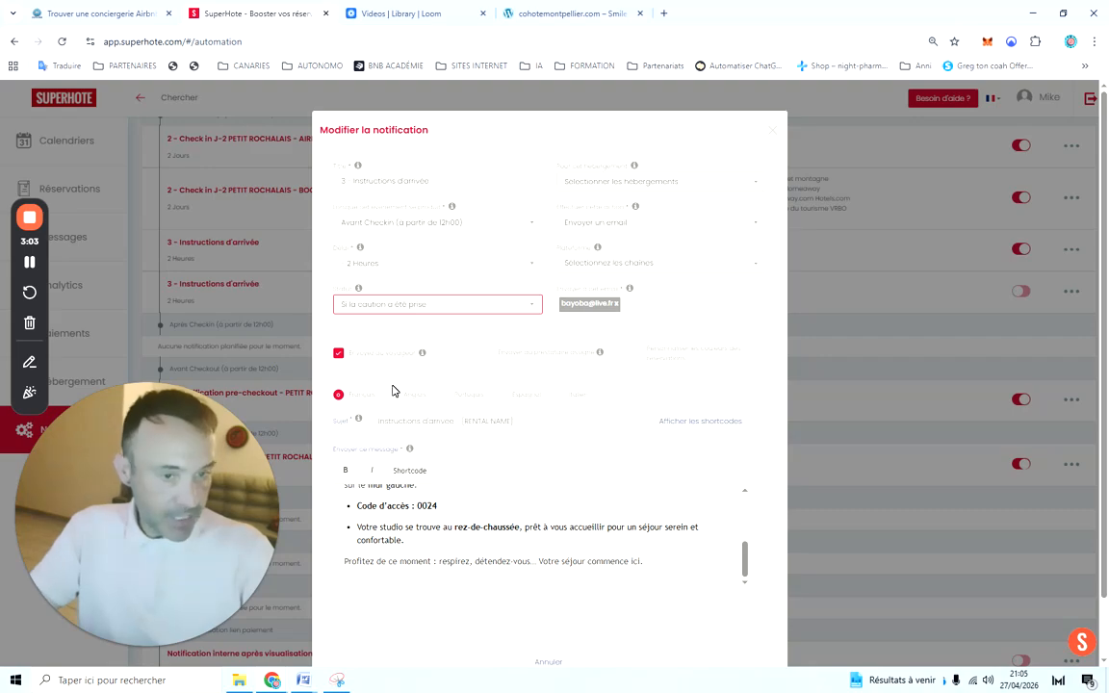
scroll(420, 408, "down", 2)
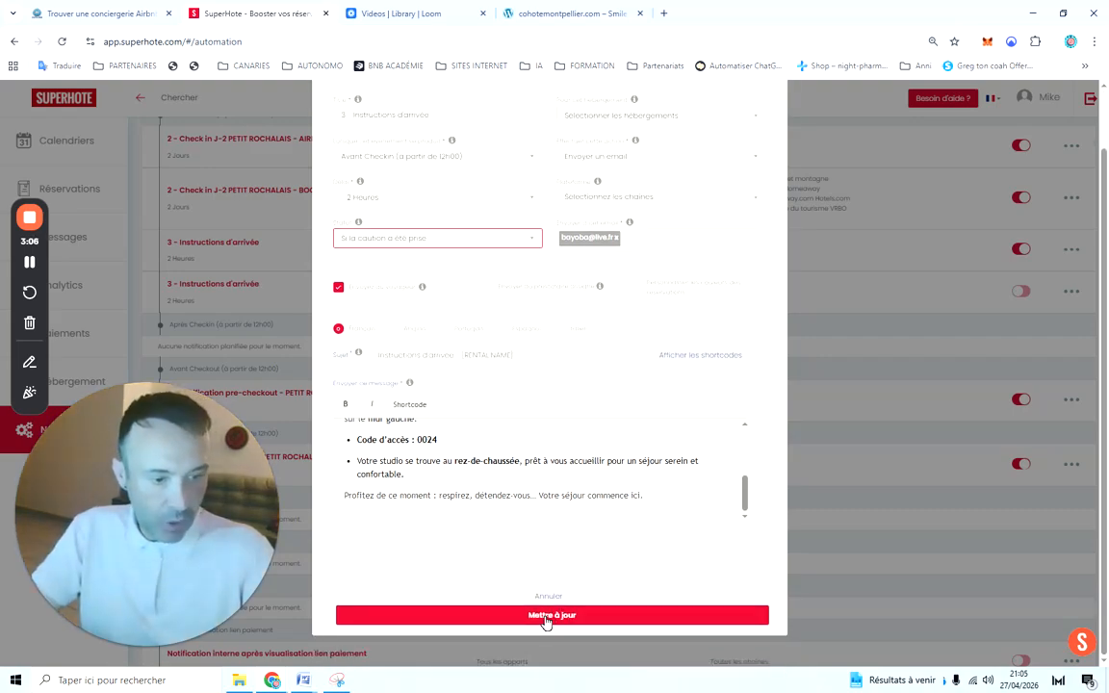
left_click(546, 617)
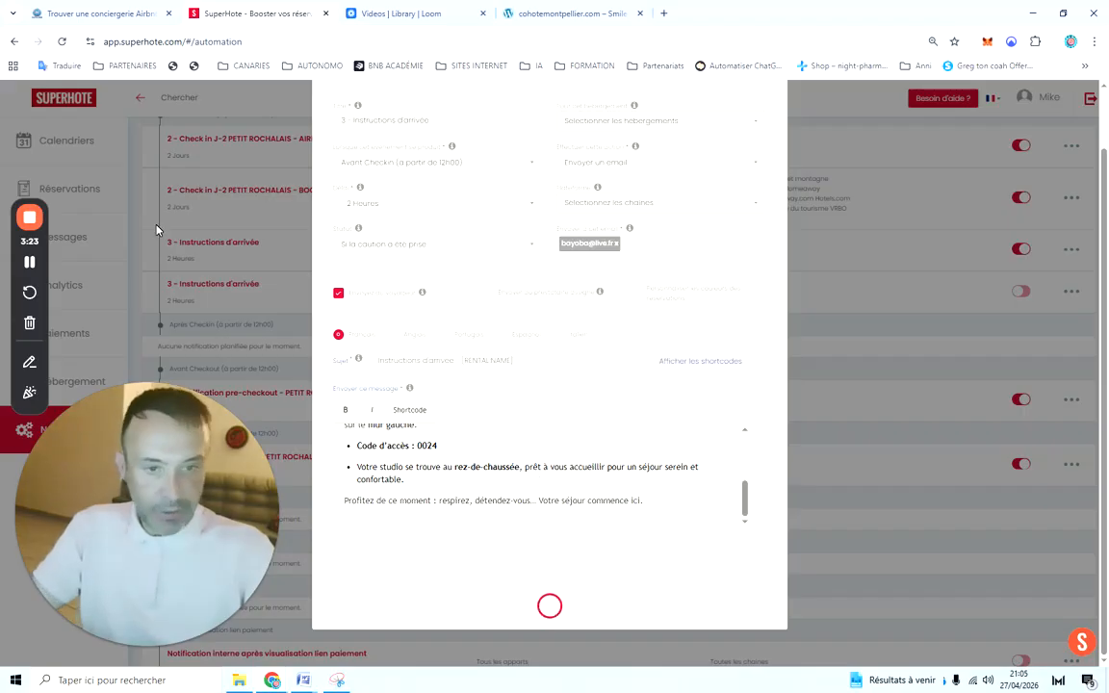
Reload the notifications page and show only the Petit Rochalais notifications again
left_click(61, 41)
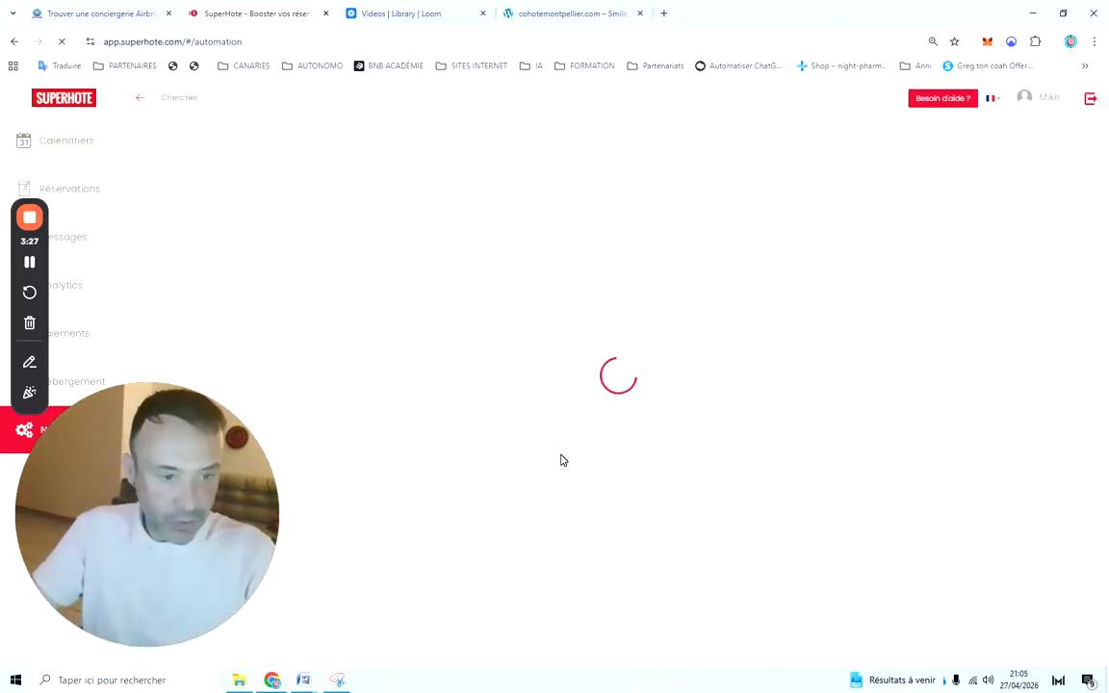
scroll(787, 260, "up", 5)
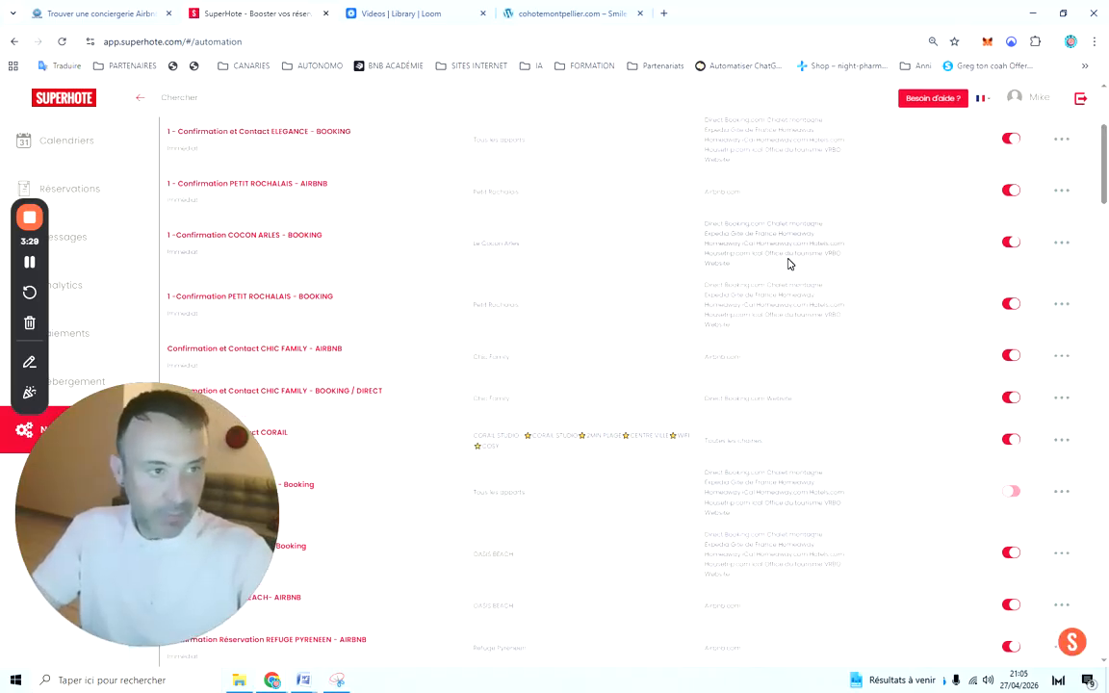
left_click(898, 157)
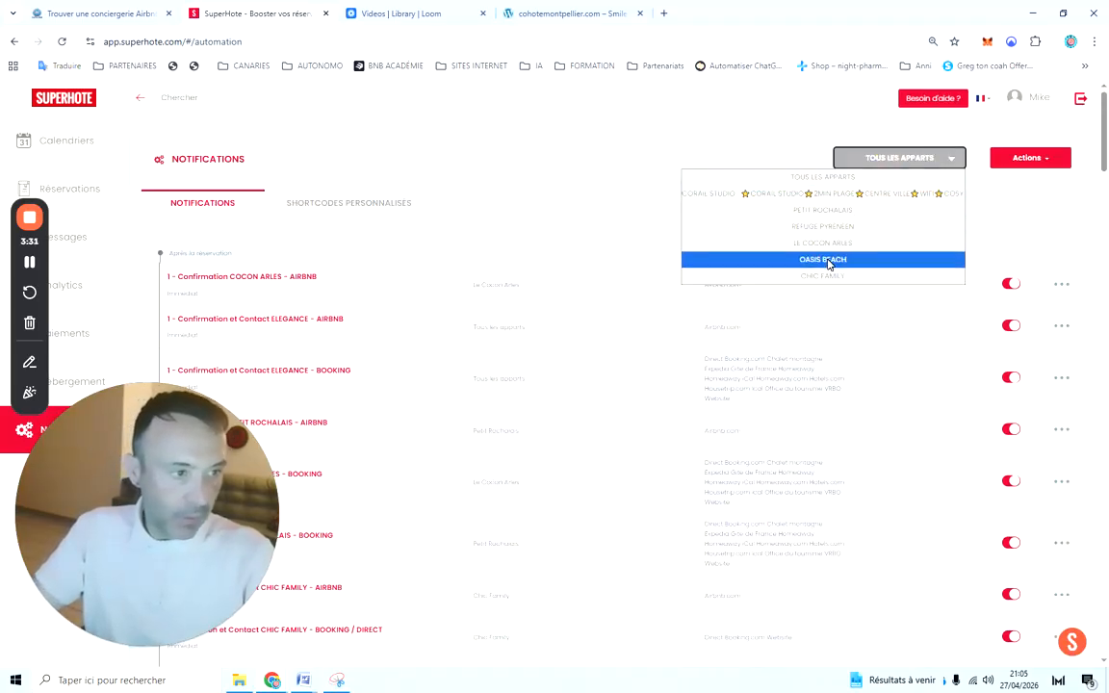
left_click(825, 210)
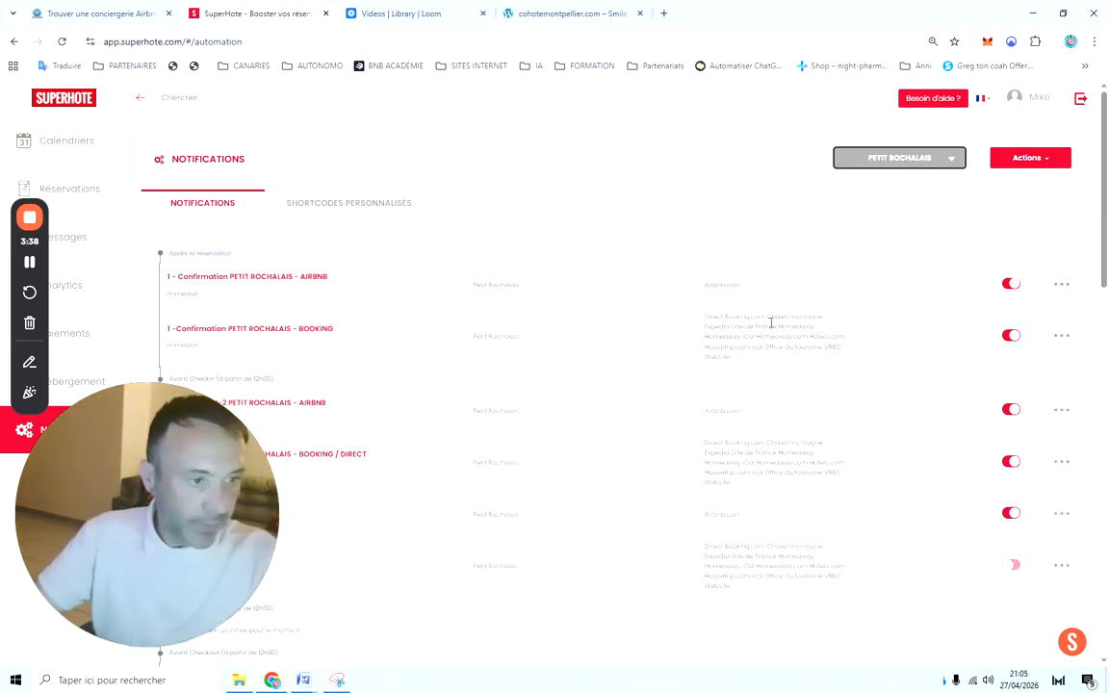
Check the selected channels of the inactive "3 - Instructions d'arrivée" copy, close it without changes, and activate that notification
scroll(787, 392, "down", 3)
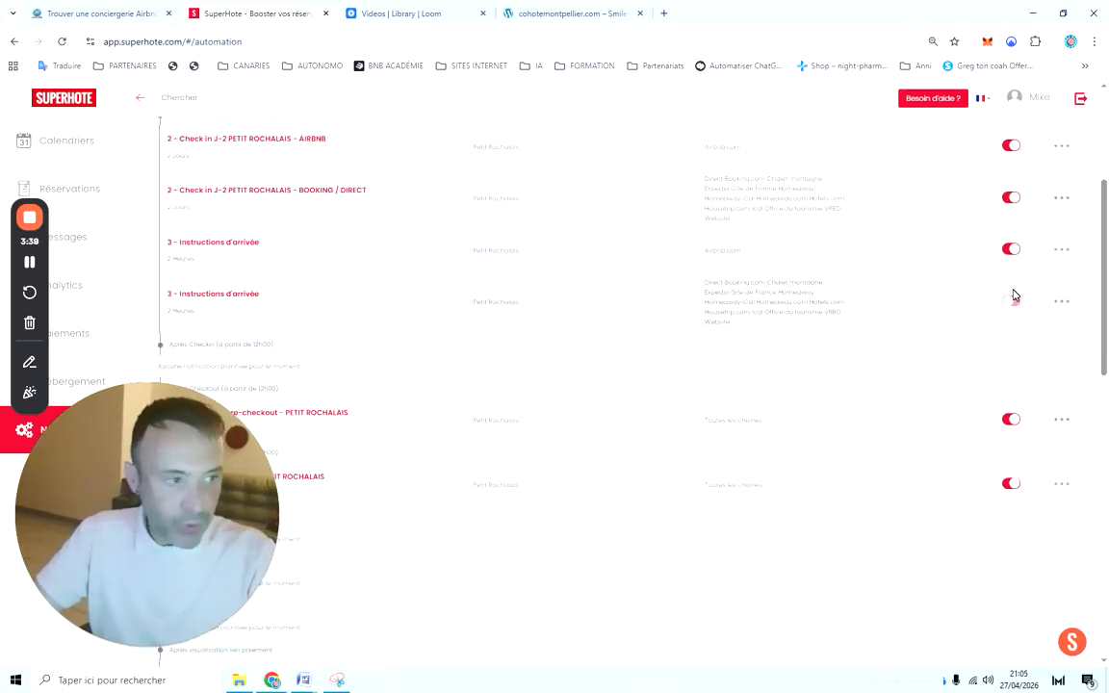
left_click(1056, 302)
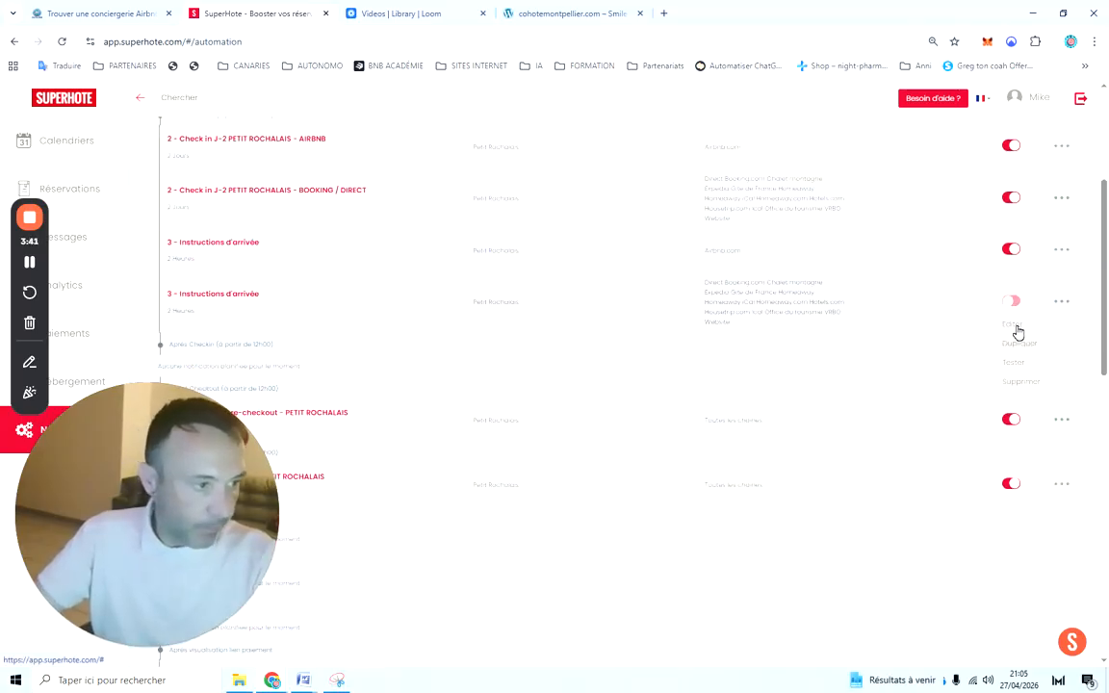
left_click(1016, 330)
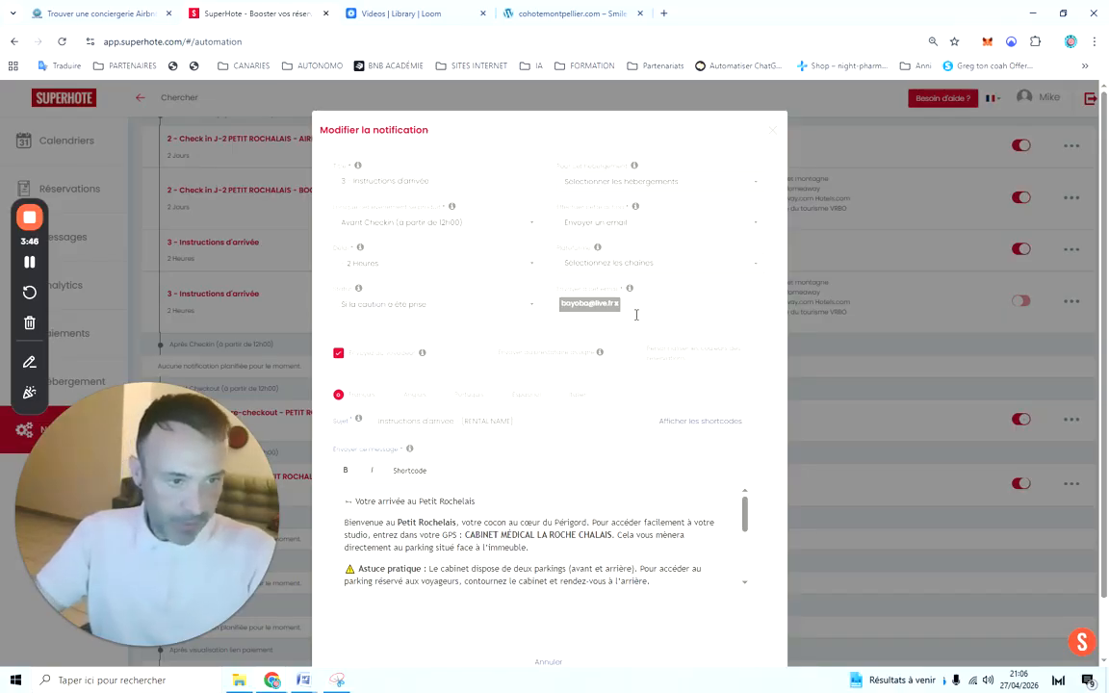
left_click(647, 269)
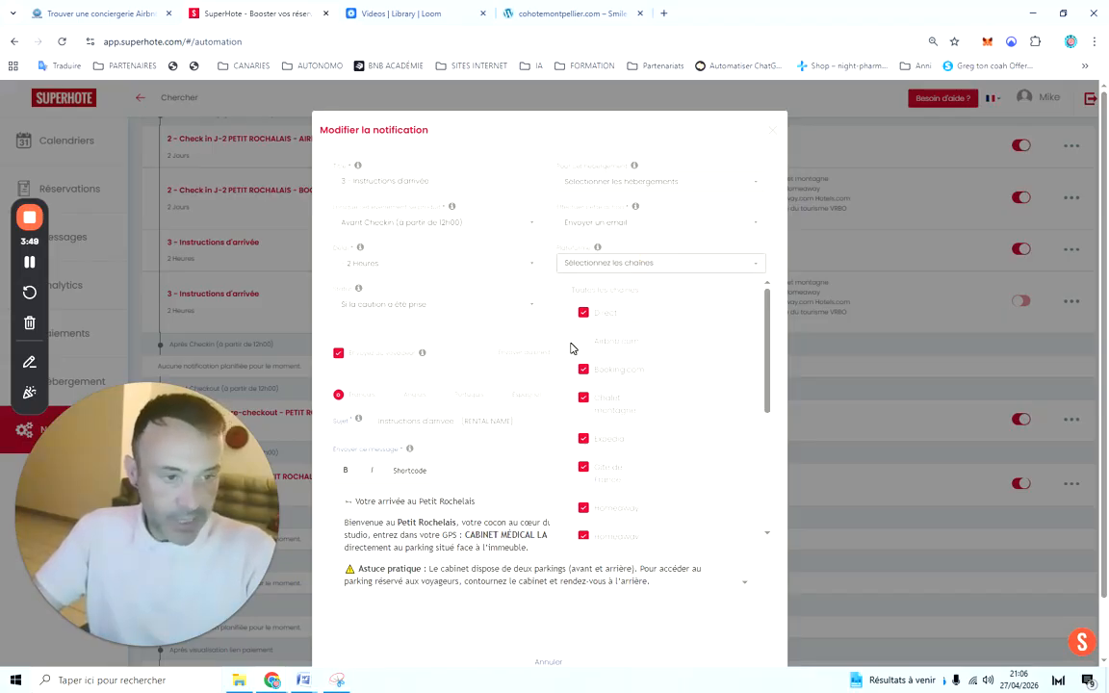
left_click(686, 134)
left_click(773, 132)
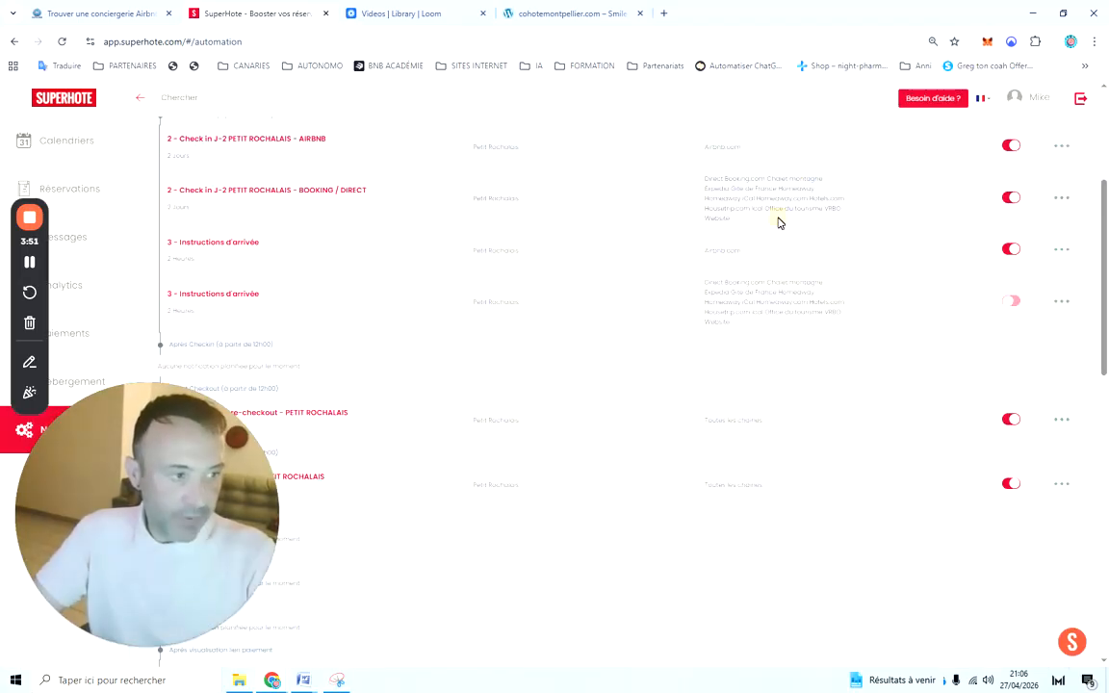
left_click(1013, 304)
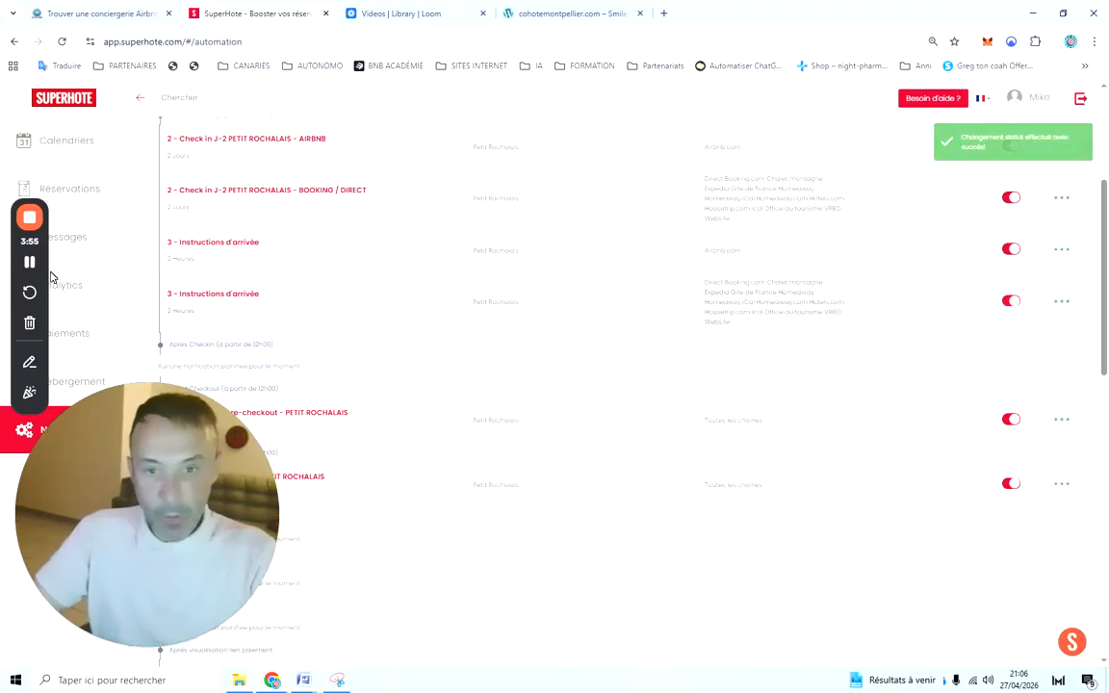